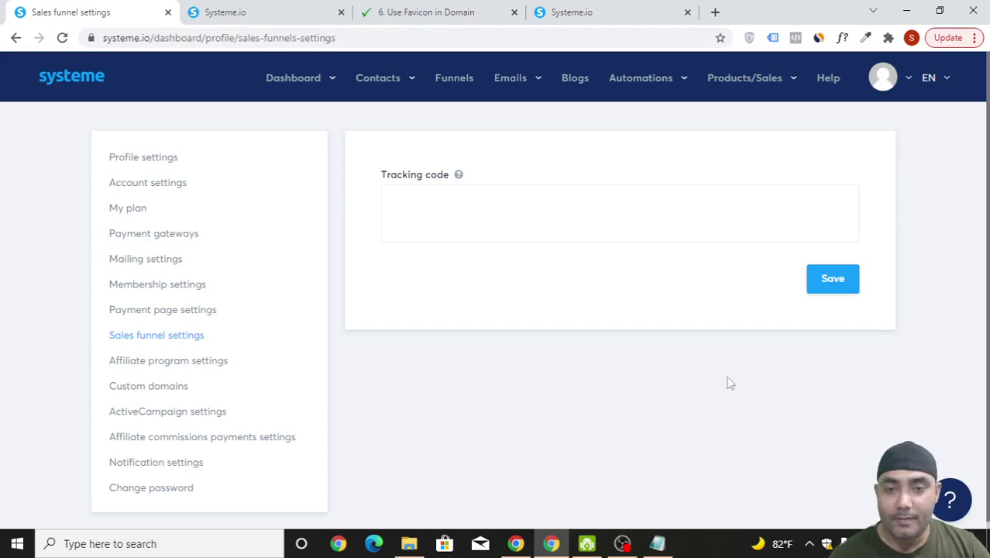
# Step: Review the Use Favicon in Domain lecture and the Facebook pixel base code in other tabs
pyautogui.click(228, 9)
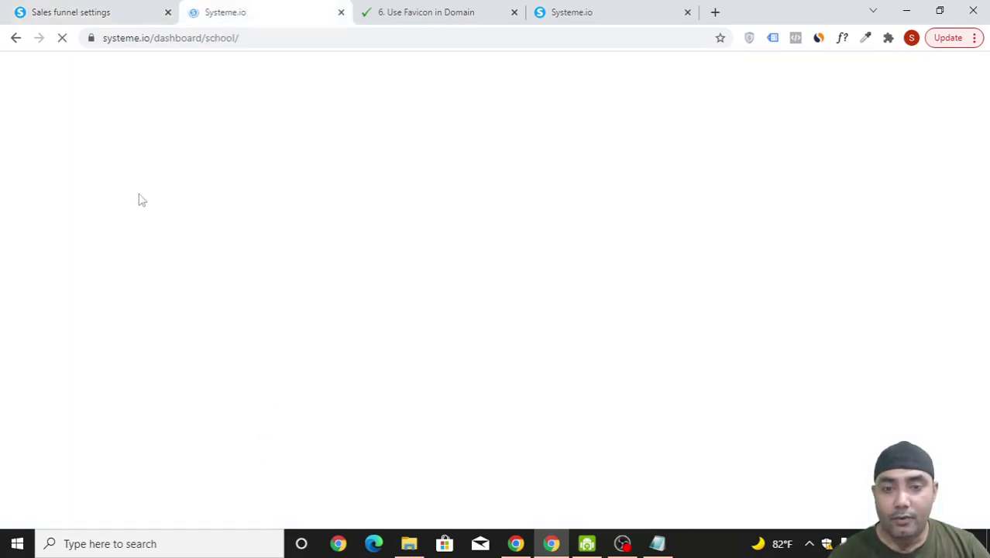
pyautogui.scroll(-5, 246, 345)
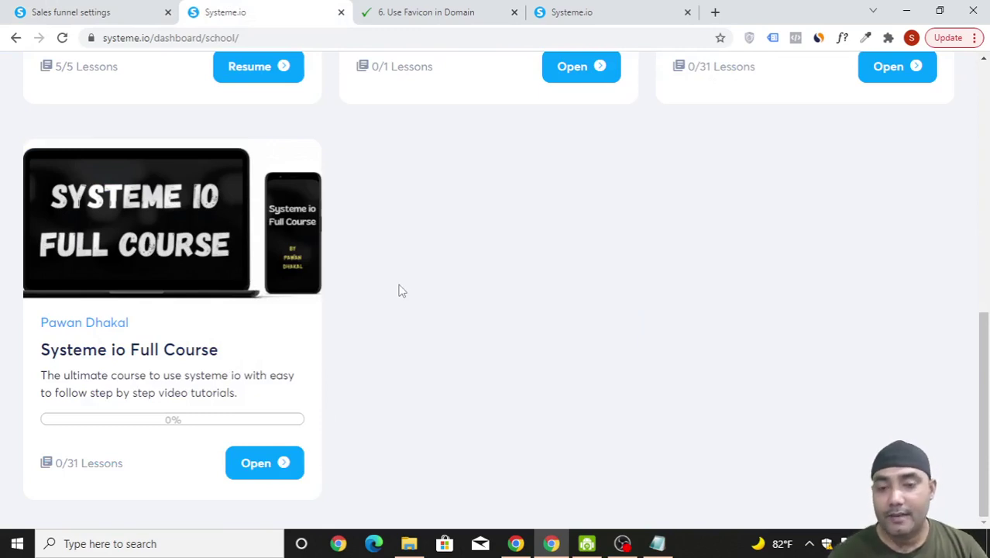
pyautogui.click(422, 9)
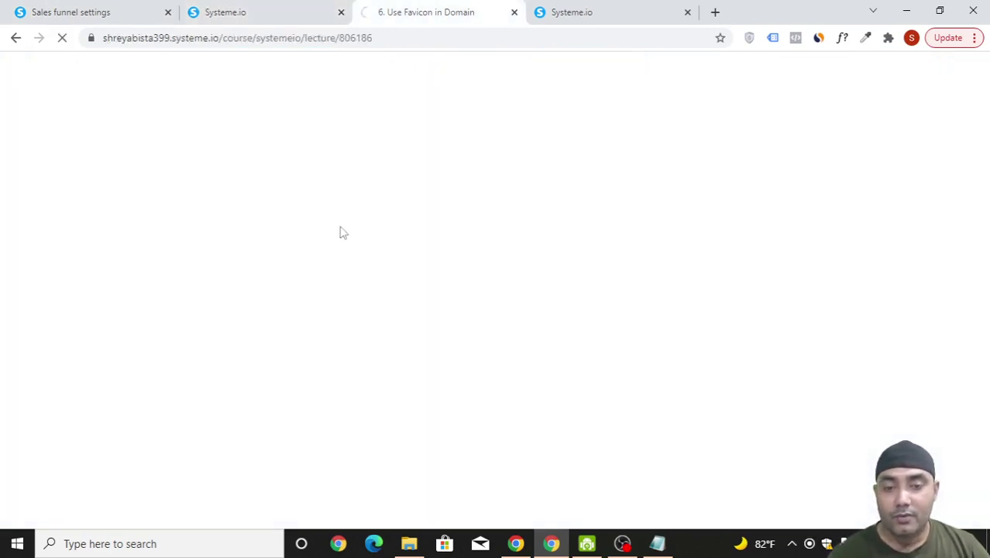
pyautogui.scroll(-3, 244, 287)
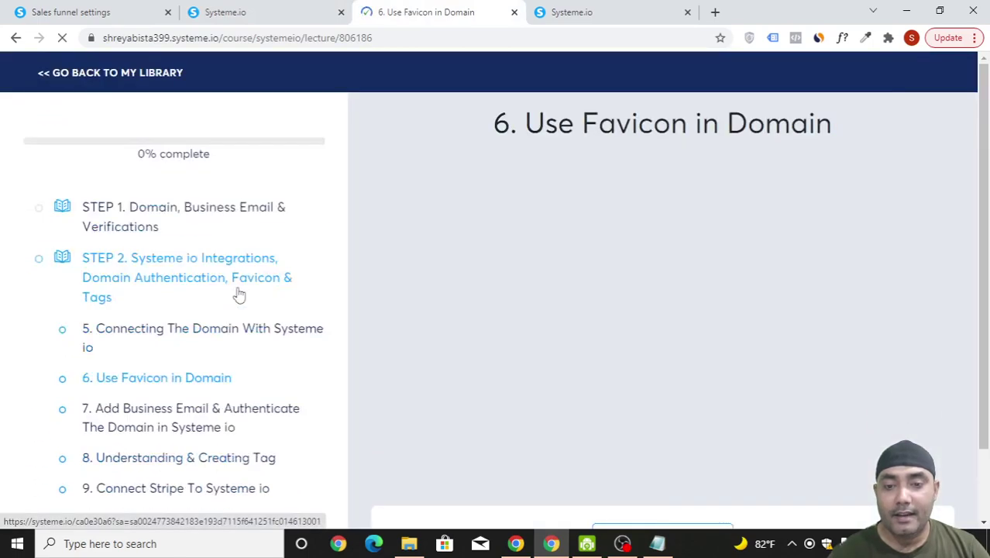
pyautogui.scroll(-2, 239, 295)
pyautogui.scroll(2, 228, 291)
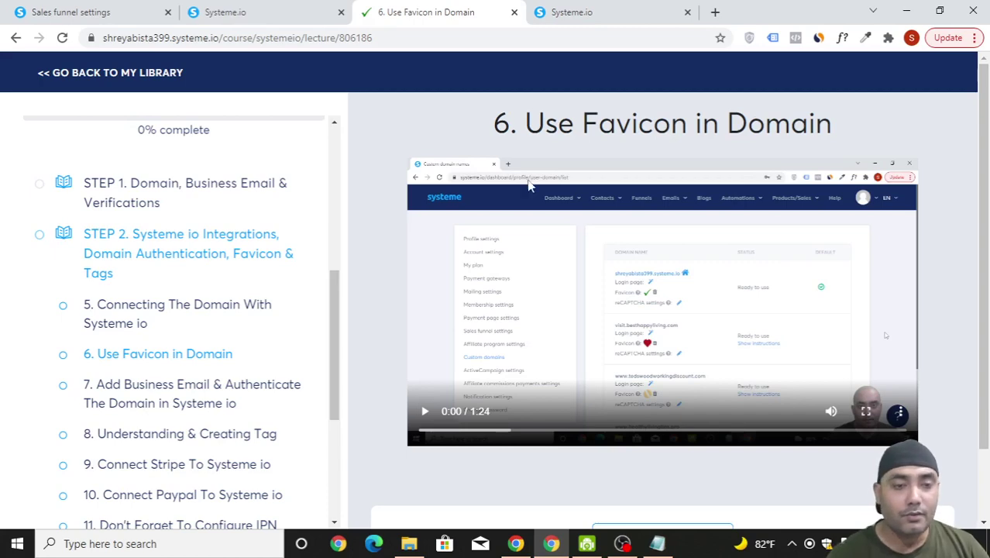
pyautogui.click(583, 12)
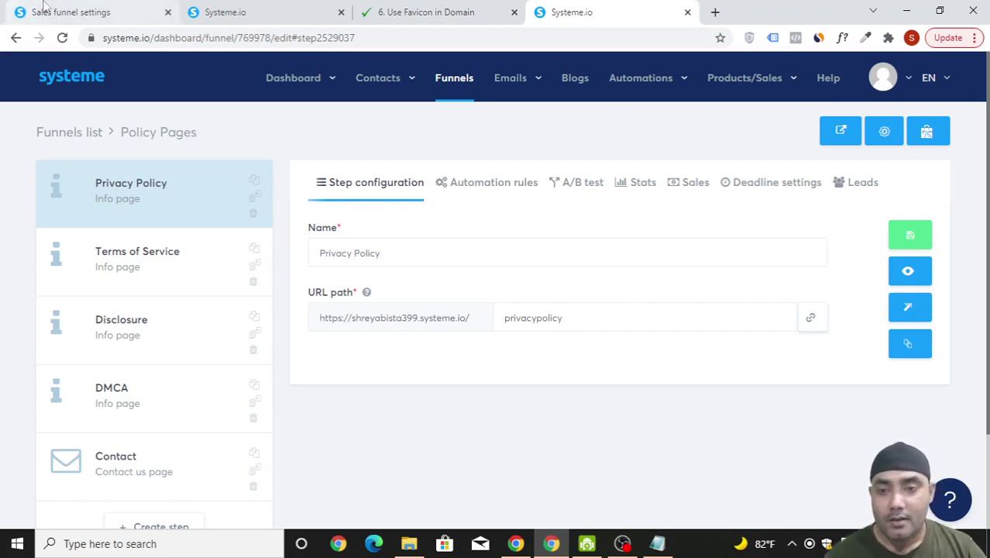
pyautogui.click(62, 9)
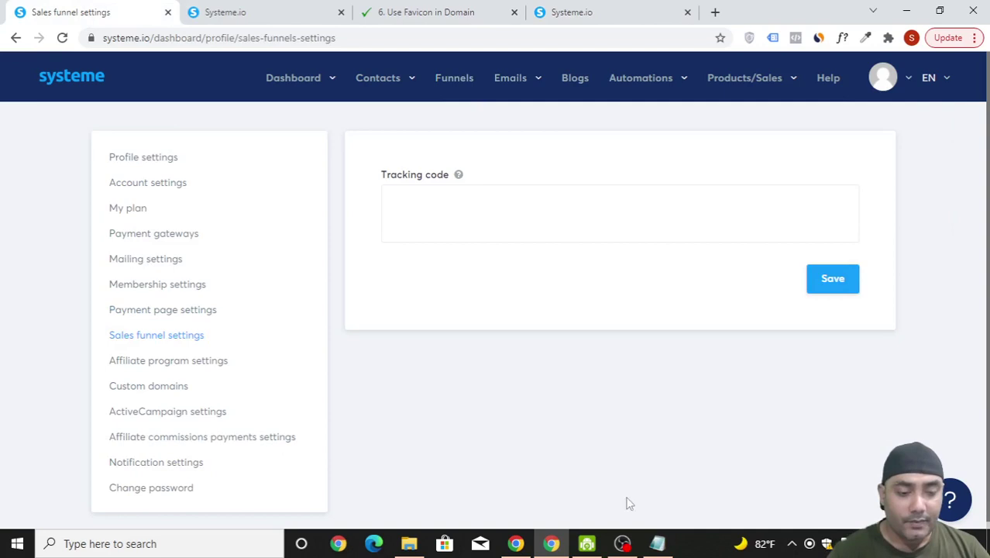
pyautogui.click(515, 543)
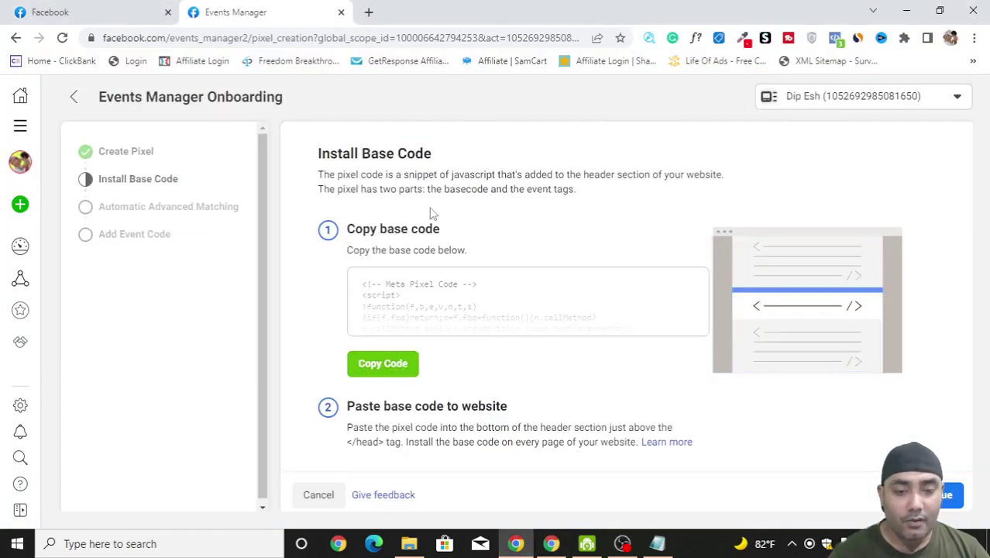
pyautogui.click(551, 543)
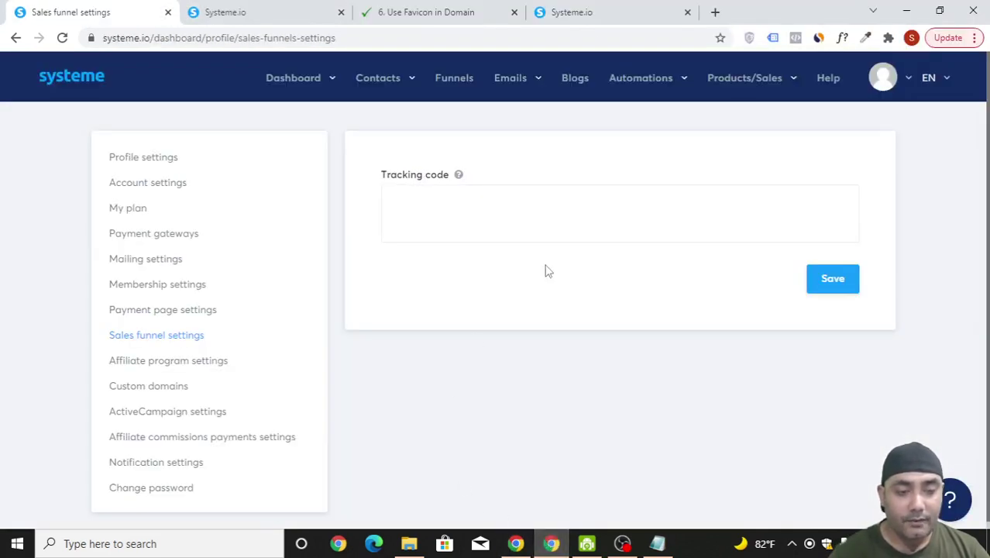
pyautogui.moveTo(884, 78)
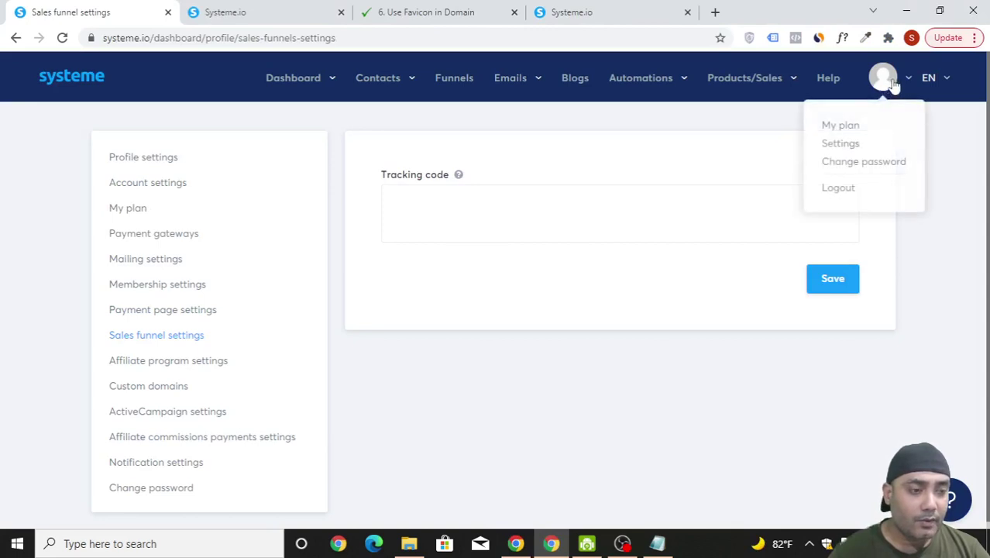
# Step: Paste the Meta Pixel base code into Sales funnel settings' Tracking code and save
pyautogui.click(840, 146)
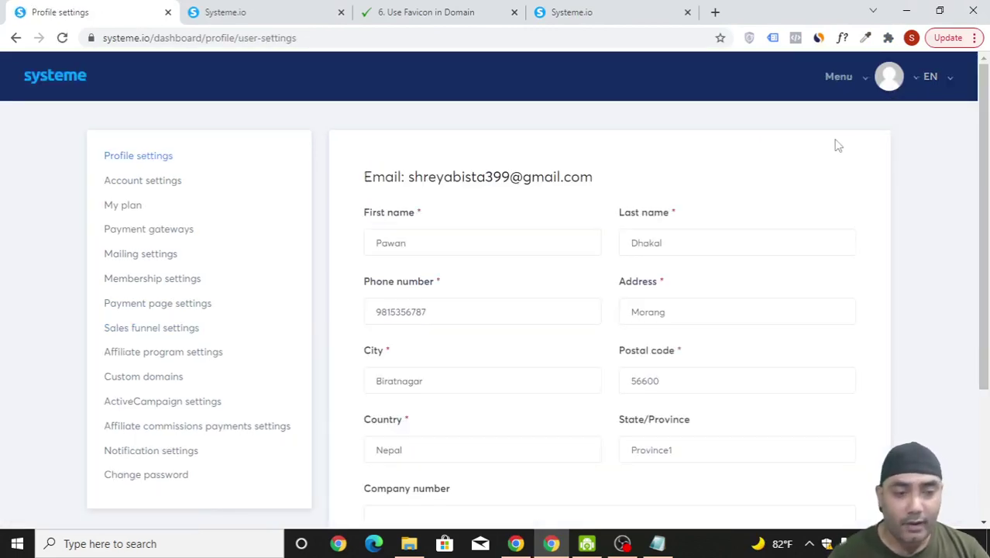
pyautogui.click(172, 335)
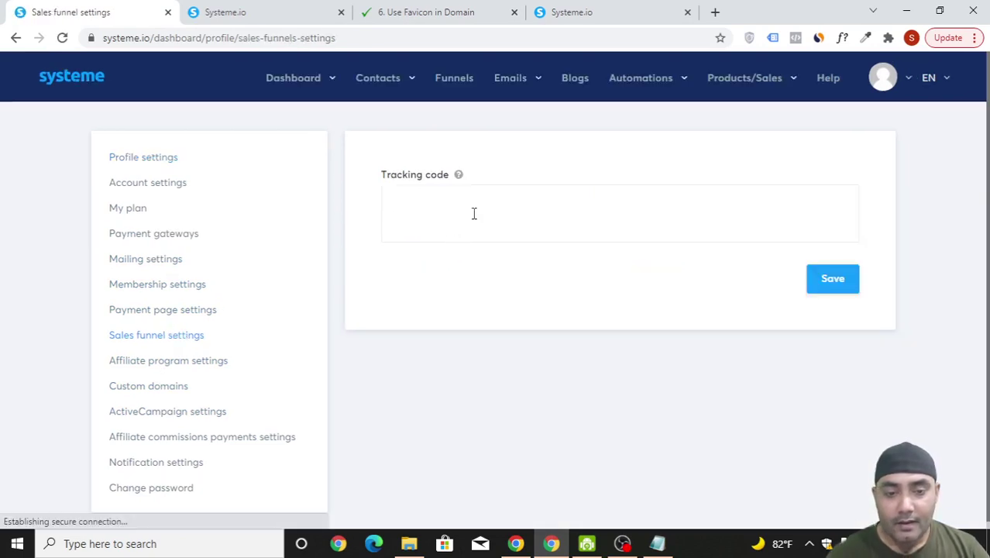
pyautogui.click(475, 214)
pyautogui.hotkey('ctrl', 'v')
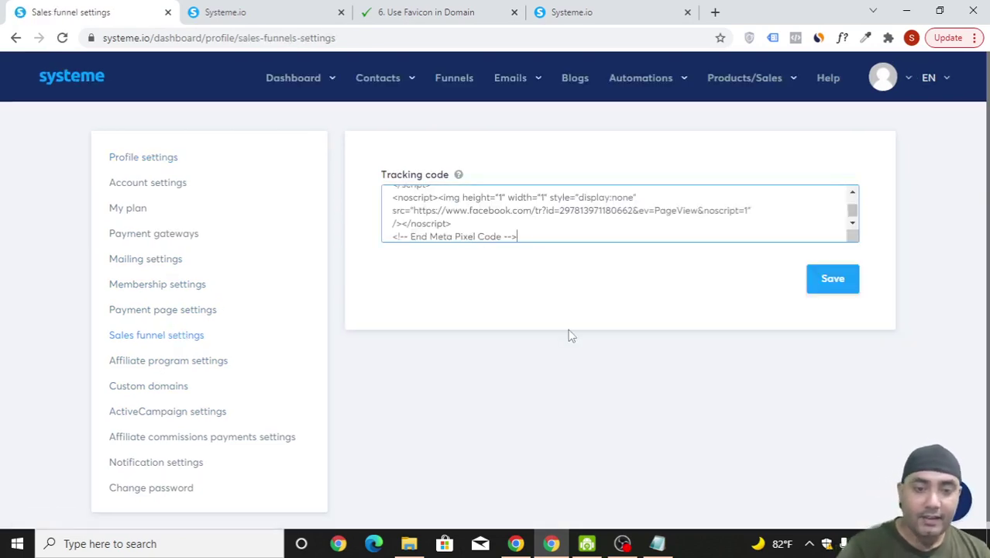
pyautogui.scroll(5, 531, 232)
pyautogui.scroll(5, 531, 232)
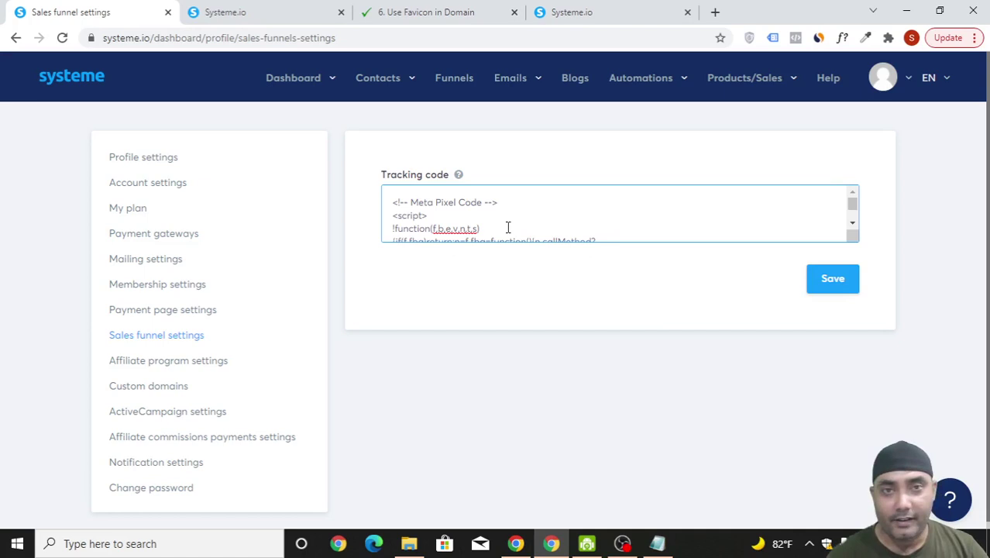
pyautogui.click(843, 289)
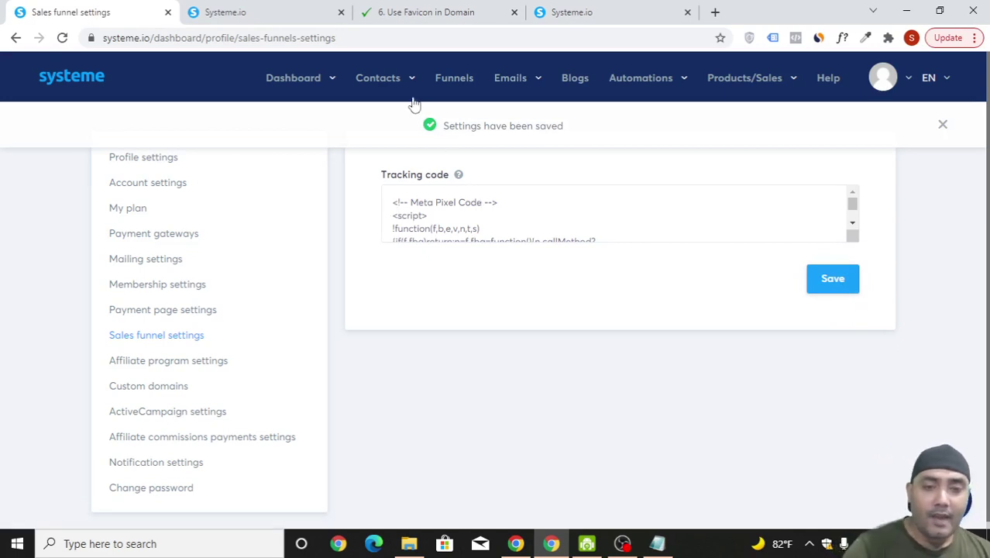
# Step: Look at the Build Your Online Business funnel, then go back to Sales funnel settings
pyautogui.click(456, 79)
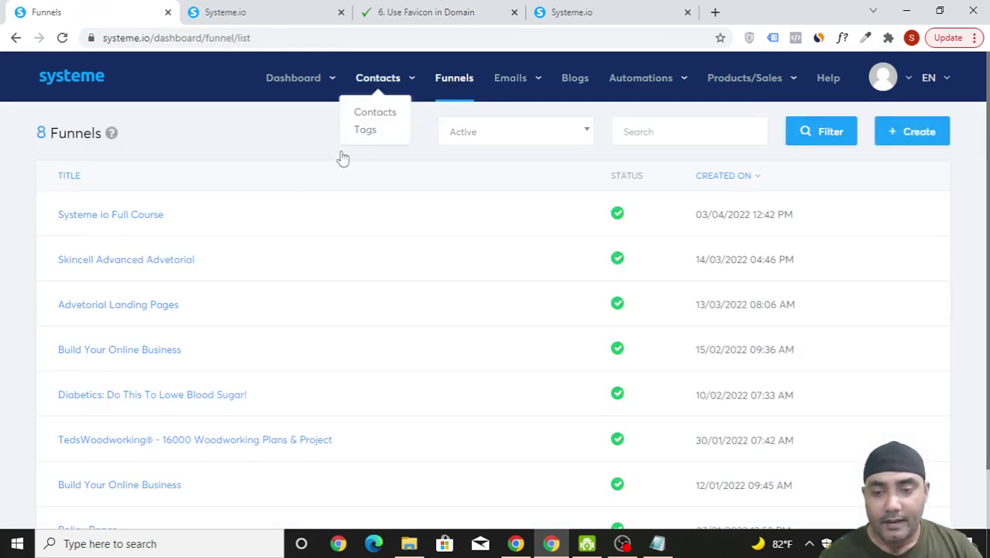
pyautogui.click(156, 357)
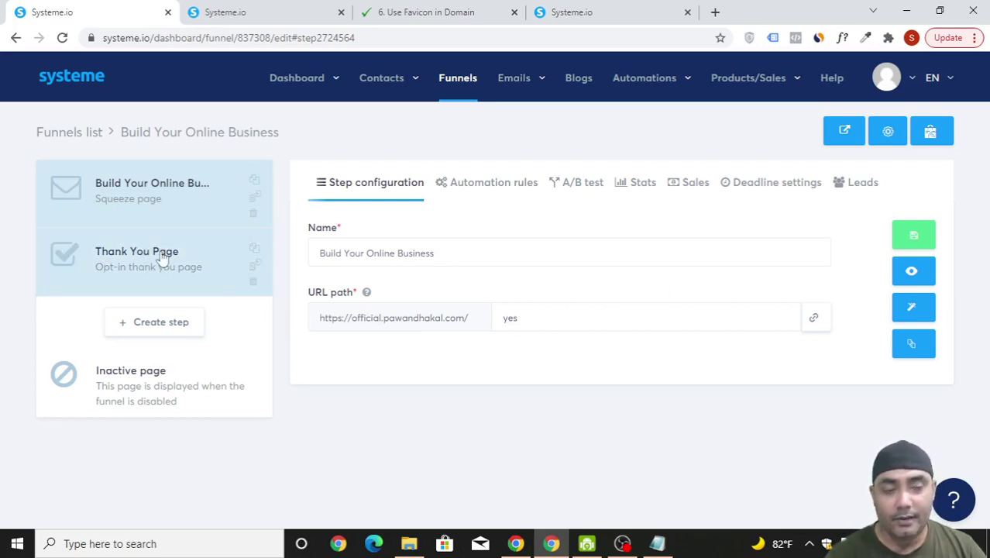
pyautogui.moveTo(886, 78)
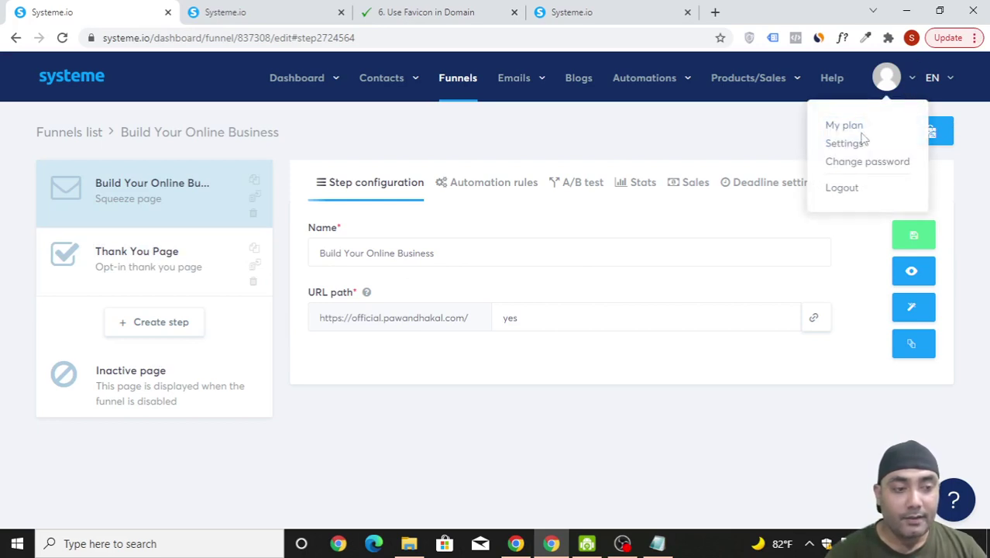
pyautogui.click(856, 147)
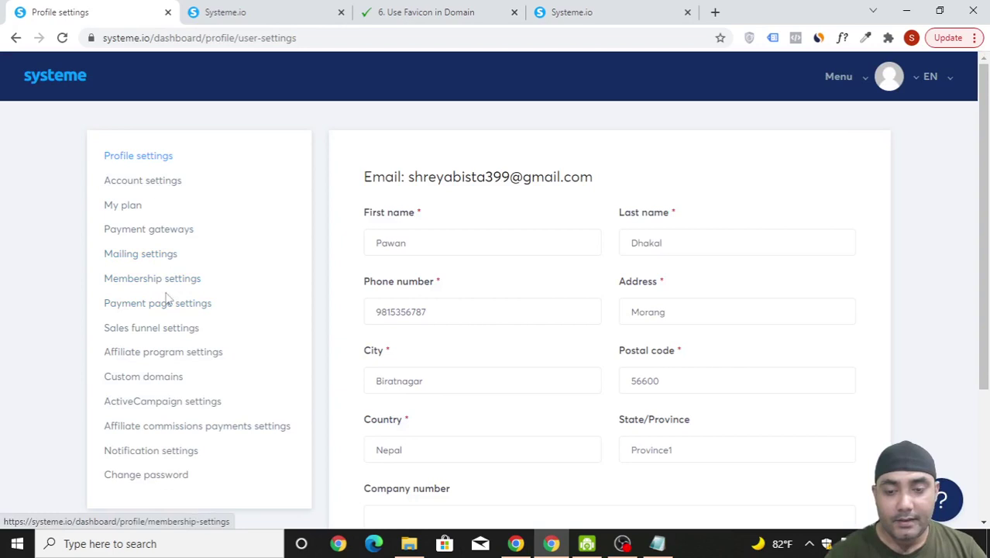
pyautogui.click(155, 329)
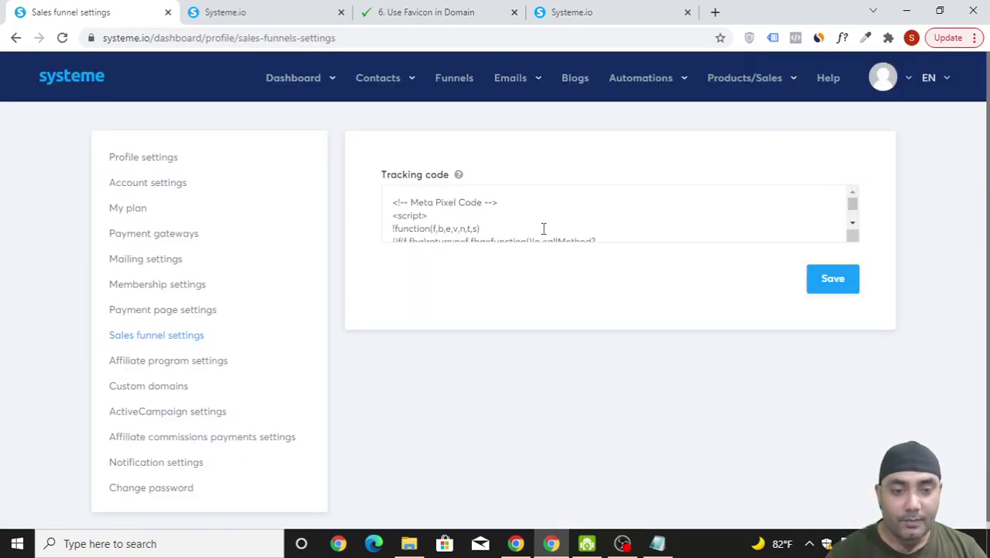
# Step: Clear the entire tracking code, save it empty, and go to the Funnels list
pyautogui.click(546, 230)
pyautogui.hotkey('ctrl', 'a')
pyautogui.press('BackSpace')
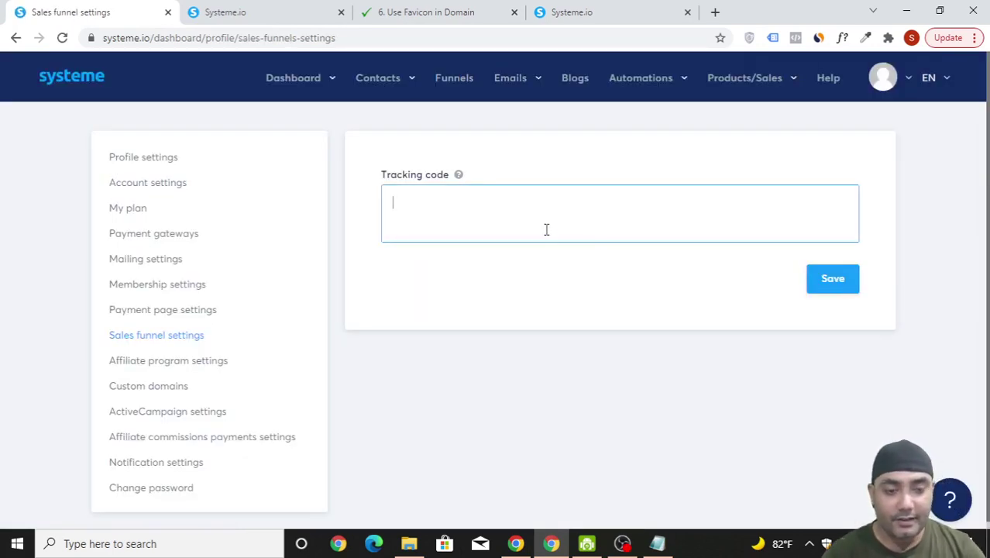
pyautogui.click(827, 279)
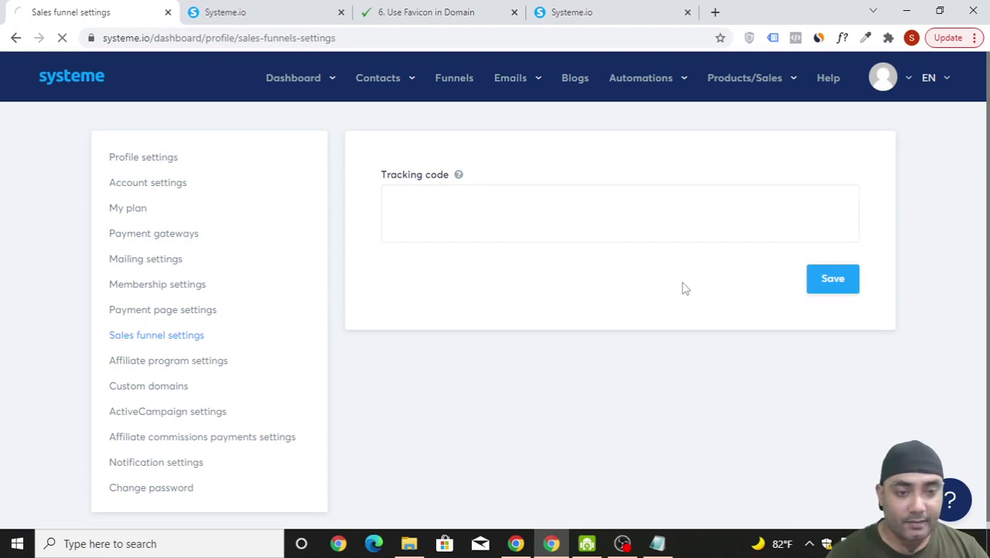
pyautogui.click(460, 90)
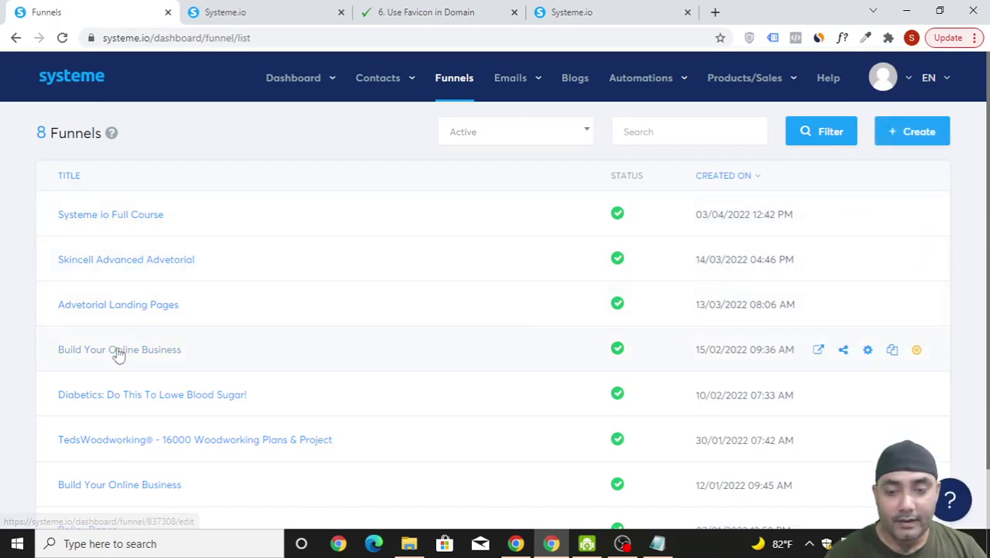
# Step: Open the Build Your Online Business squeeze page's settings, scrolled to Tracking code
pyautogui.click(119, 352)
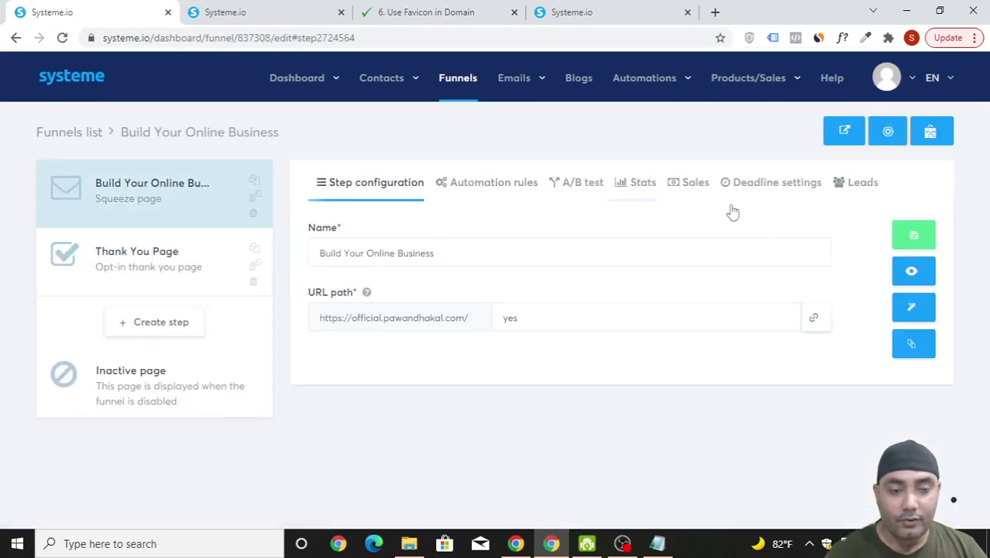
pyautogui.click(918, 307)
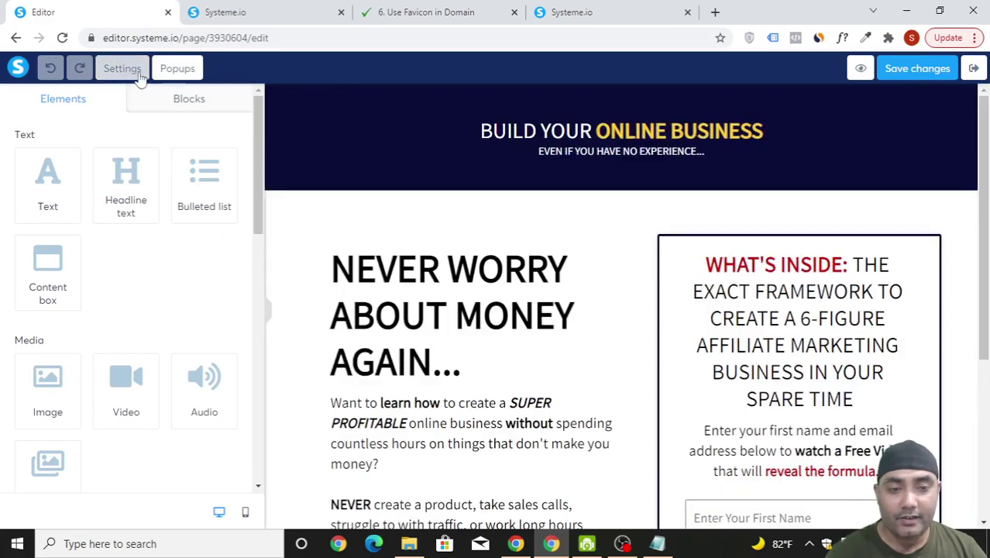
pyautogui.click(138, 74)
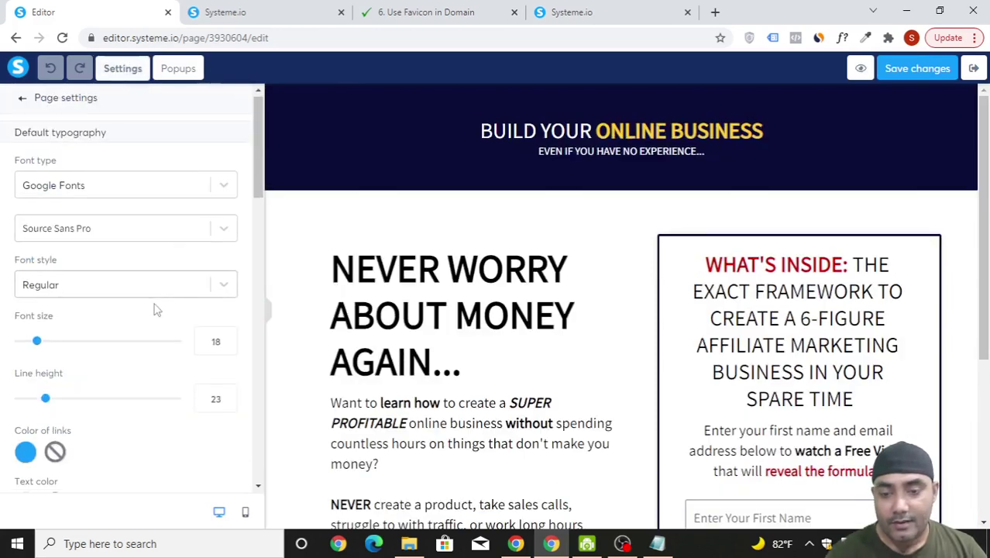
pyautogui.scroll(-5, 157, 310)
pyautogui.scroll(-3, 157, 311)
pyautogui.scroll(-2, 157, 313)
pyautogui.scroll(-2, 157, 316)
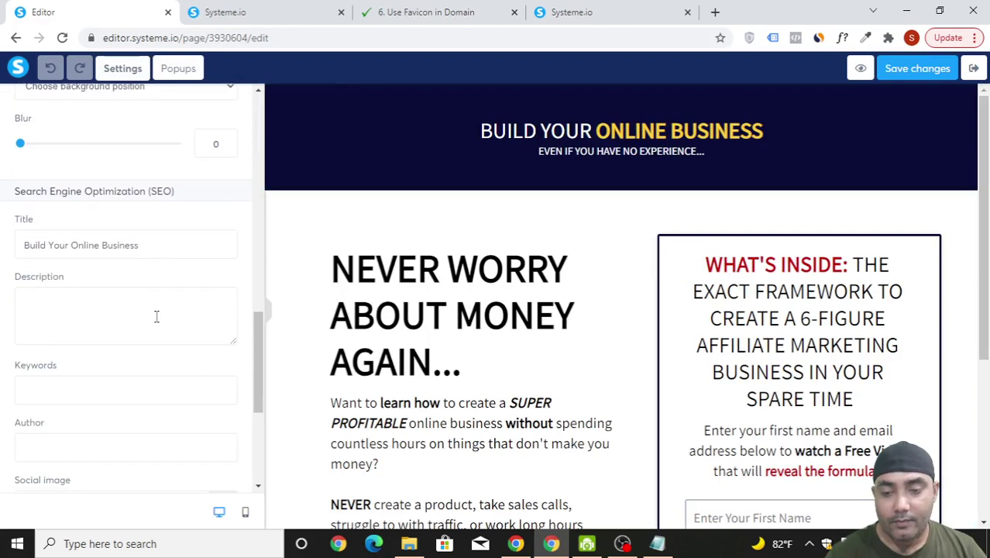
pyautogui.scroll(-1, 156, 317)
pyautogui.scroll(-2, 155, 316)
pyautogui.scroll(-1, 155, 319)
pyautogui.scroll(-2, 155, 320)
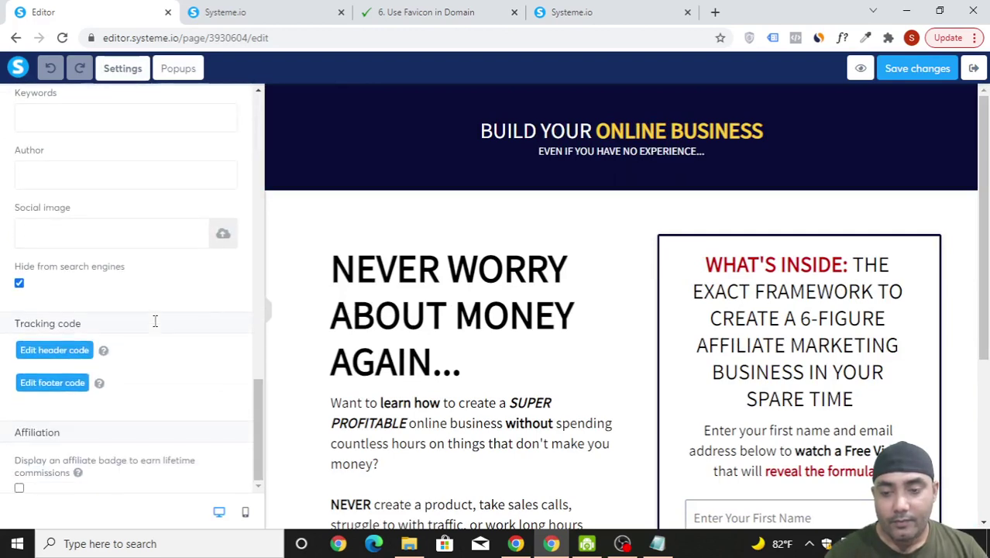
pyautogui.scroll(3, 155, 322)
pyautogui.scroll(-2, 155, 324)
pyautogui.scroll(-1, 144, 329)
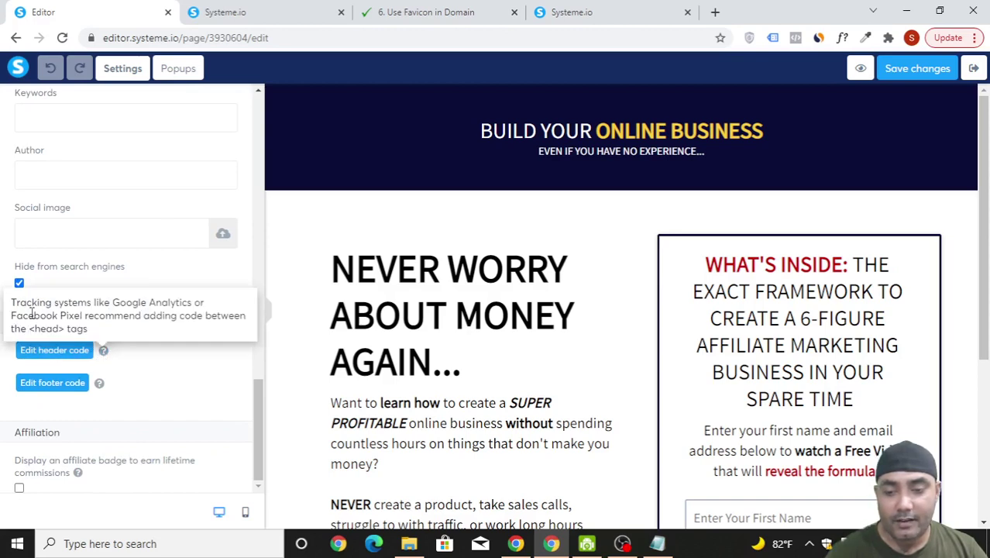
pyautogui.moveTo(103, 350)
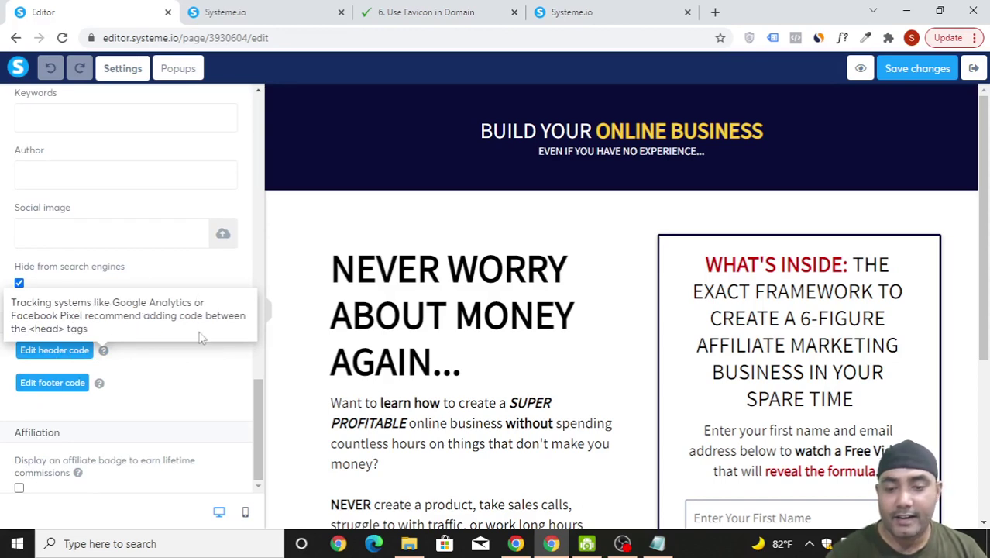
# Step: Paste the Meta Pixel code into the squeeze page's header code and save the page
pyautogui.click(77, 358)
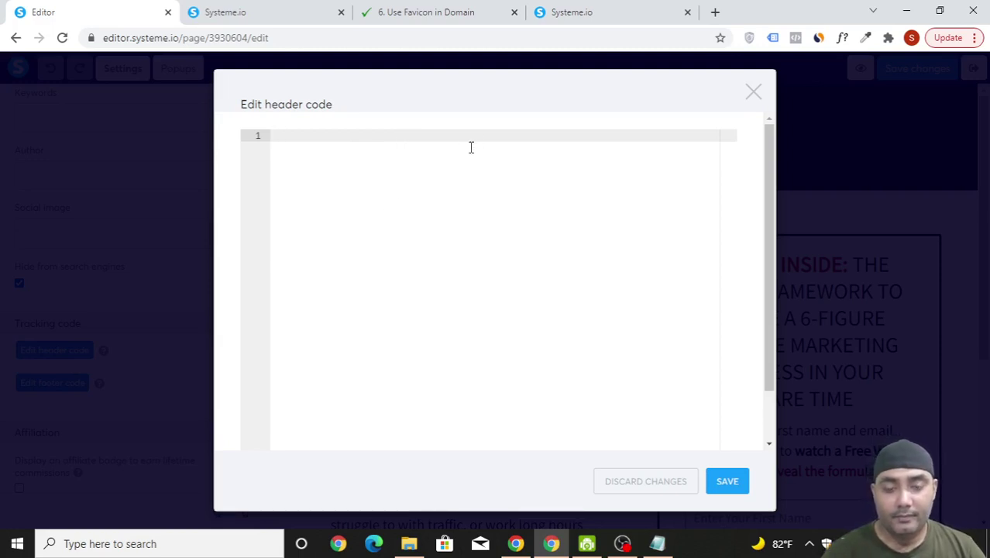
pyautogui.hotkey('ctrl', 'v')
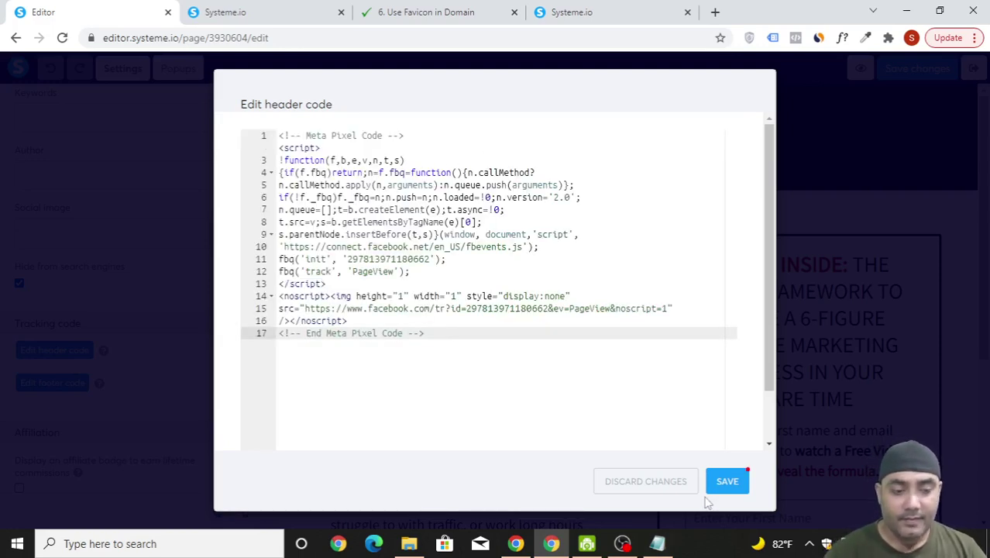
pyautogui.click(733, 487)
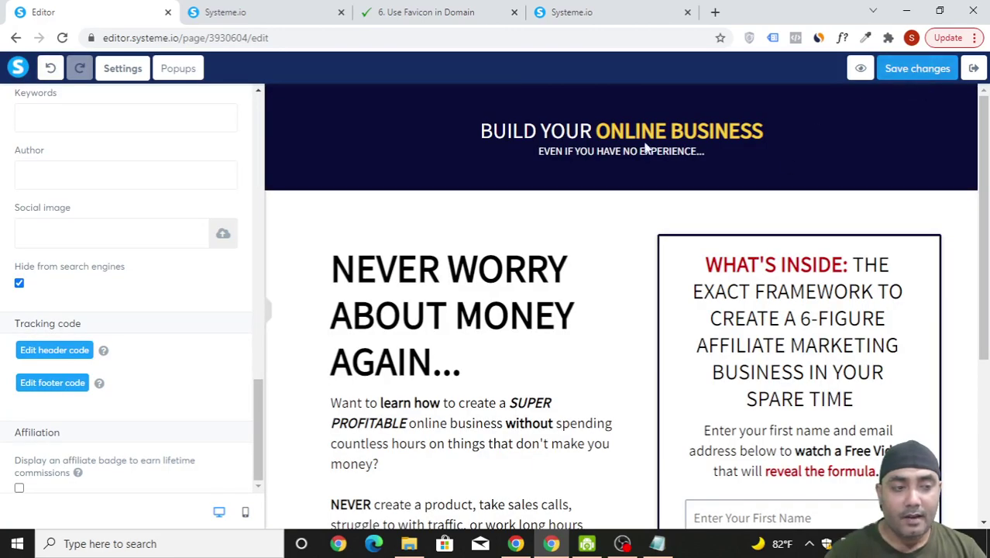
pyautogui.click(928, 72)
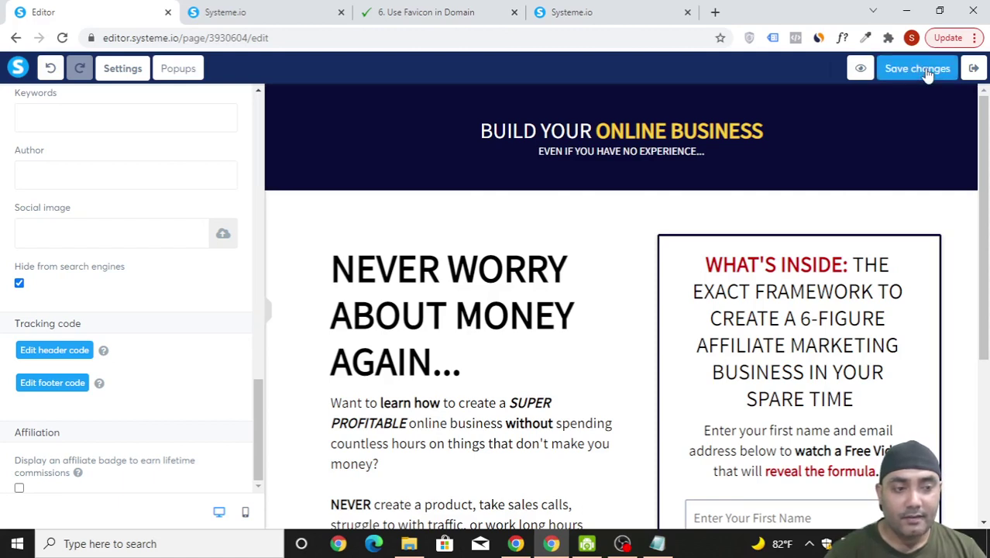
pyautogui.click(975, 69)
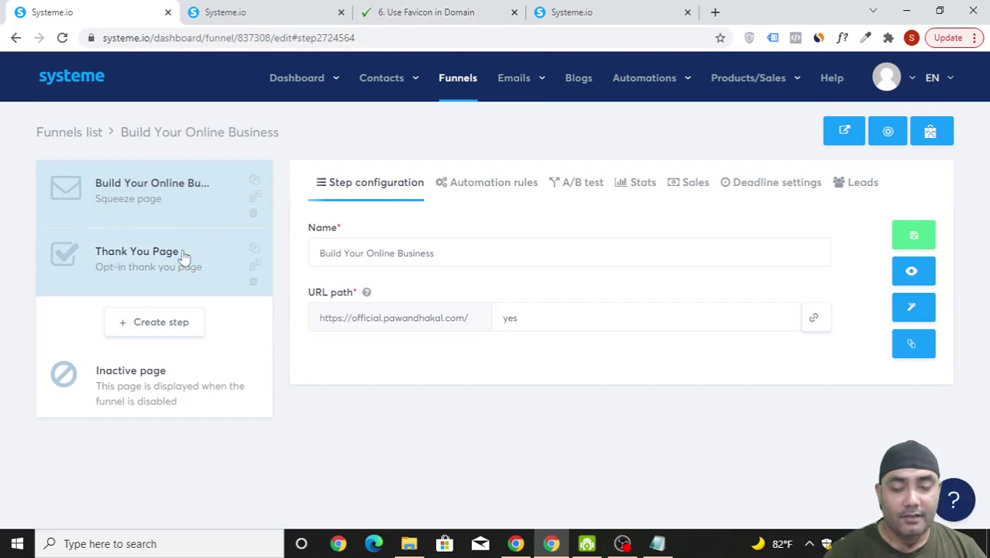
# Step: Open the Thank You Page's settings in the editor, scrolled to Tracking code
pyautogui.click(179, 255)
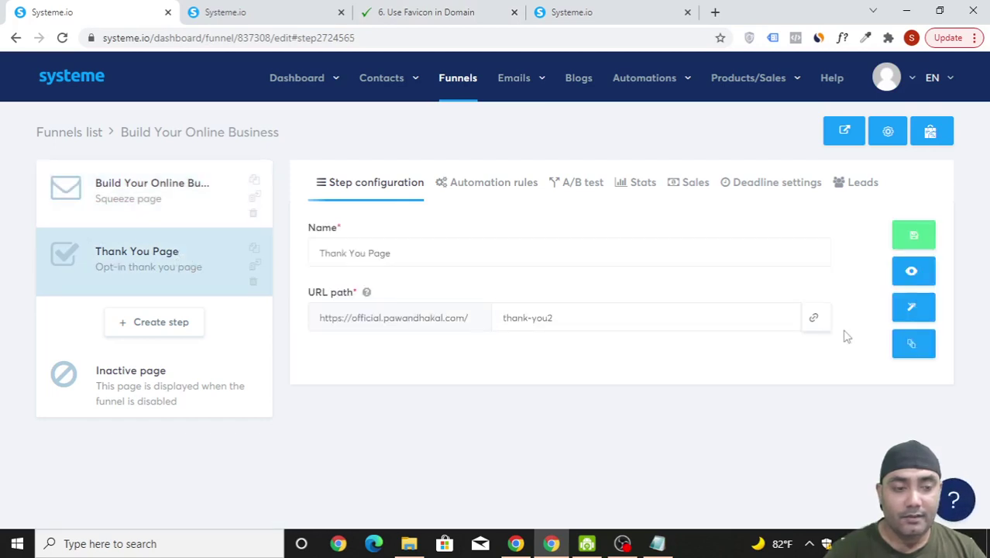
pyautogui.click(928, 310)
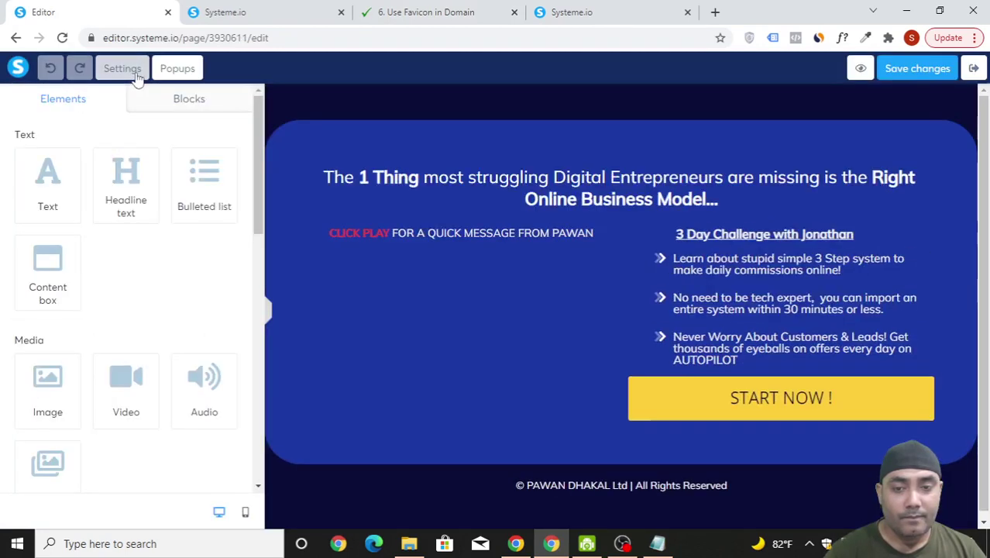
pyautogui.click(134, 77)
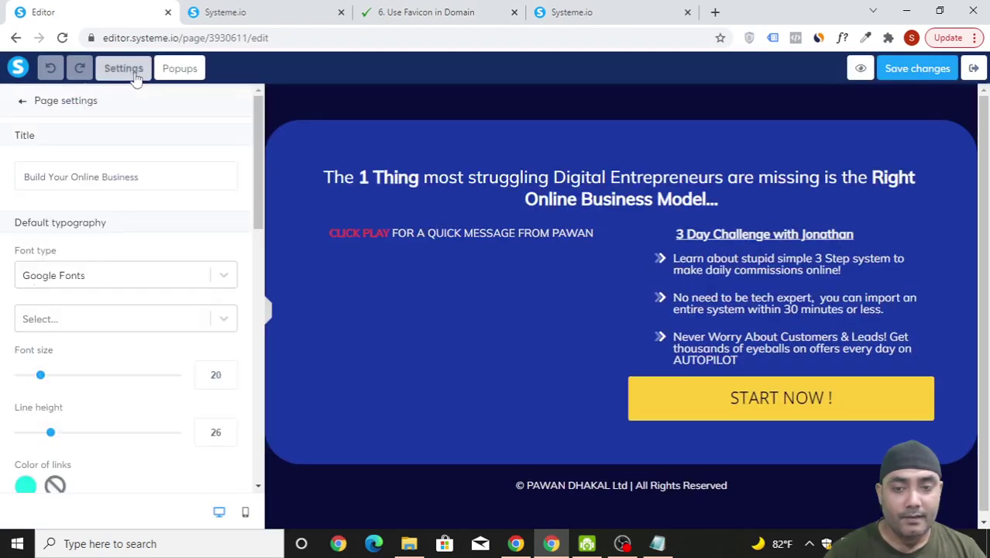
pyautogui.scroll(-2, 172, 288)
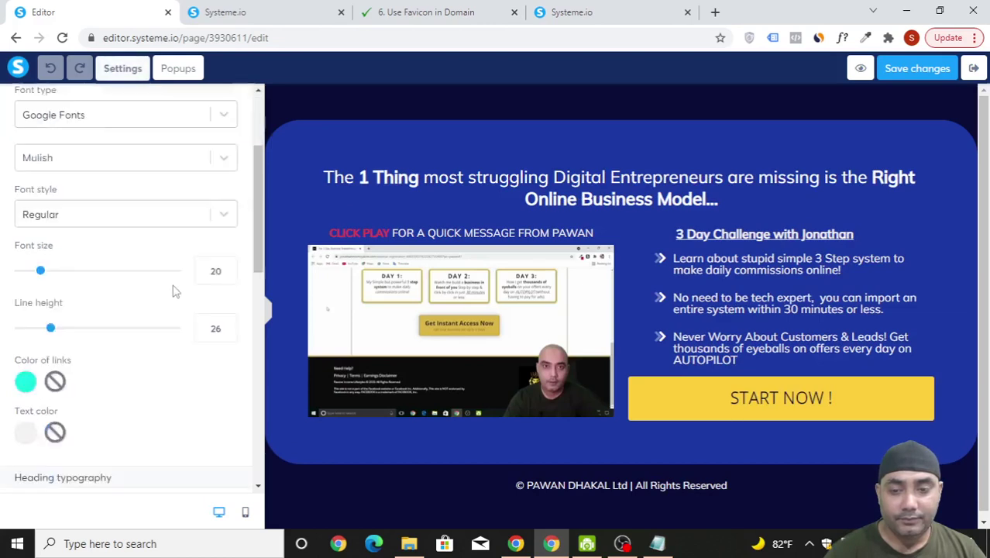
pyautogui.scroll(-5, 172, 288)
pyautogui.scroll(-3, 175, 293)
pyautogui.scroll(-1, 175, 293)
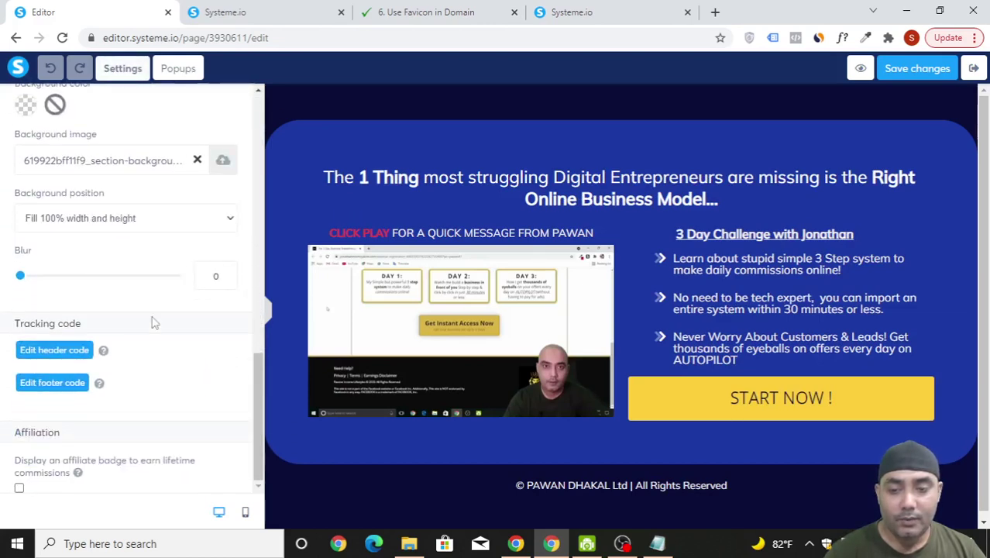
# Step: Paste the Meta Pixel code into the Thank You Page header code, save, and exit
pyautogui.click(88, 353)
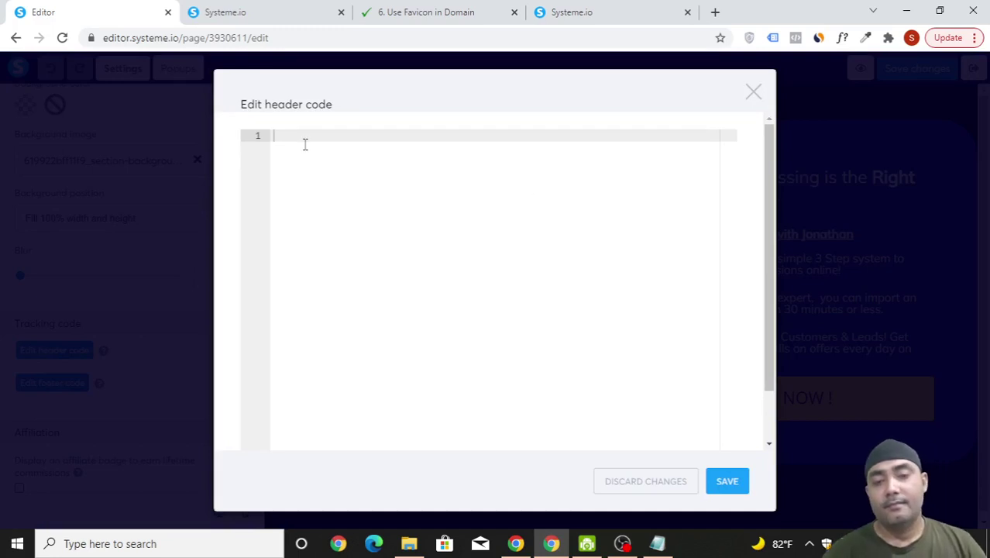
pyautogui.hotkey('ctrl', 'v')
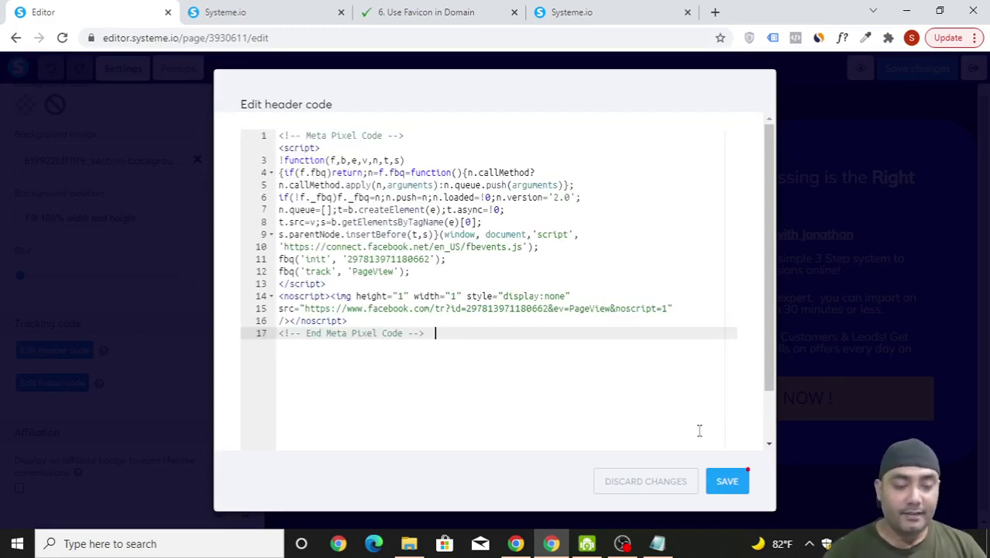
pyautogui.click(727, 481)
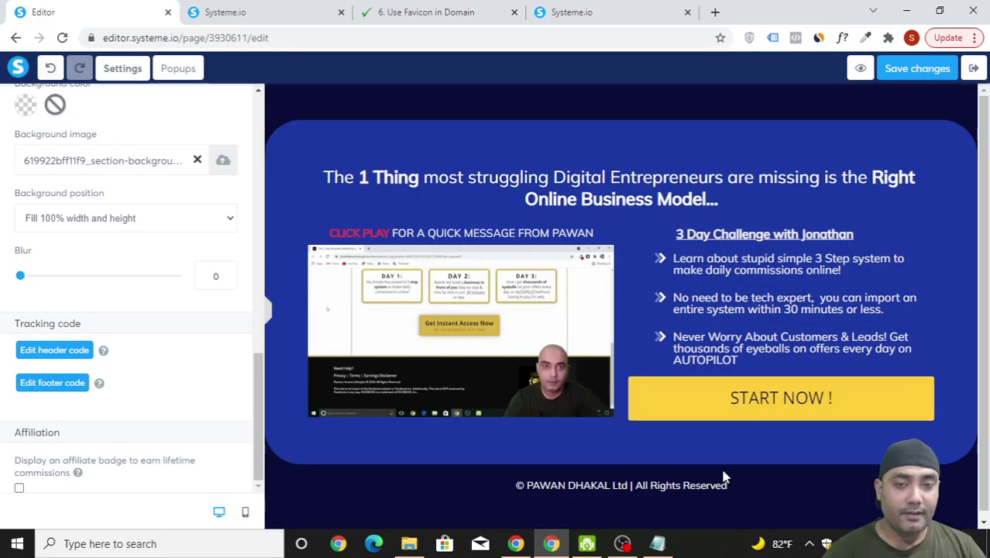
pyautogui.click(926, 71)
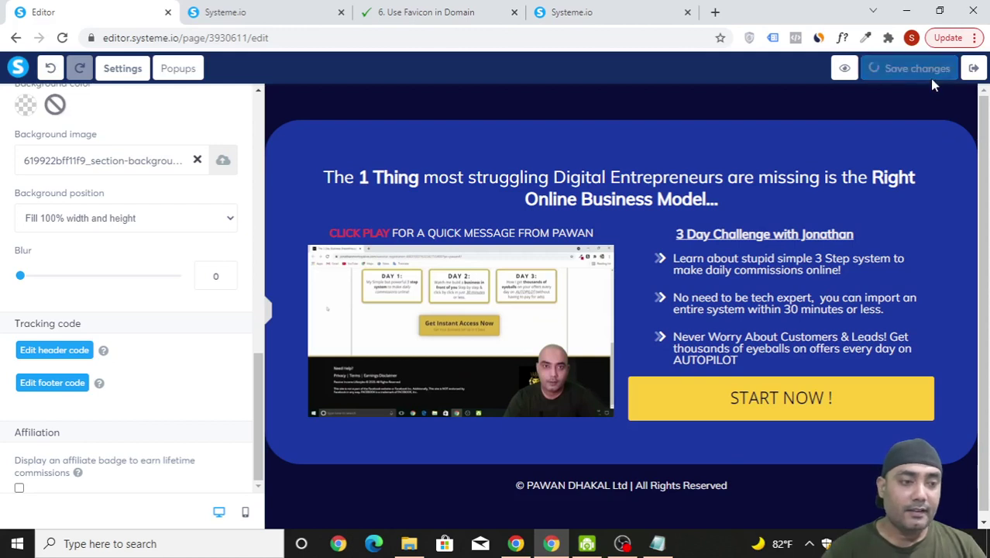
pyautogui.click(978, 70)
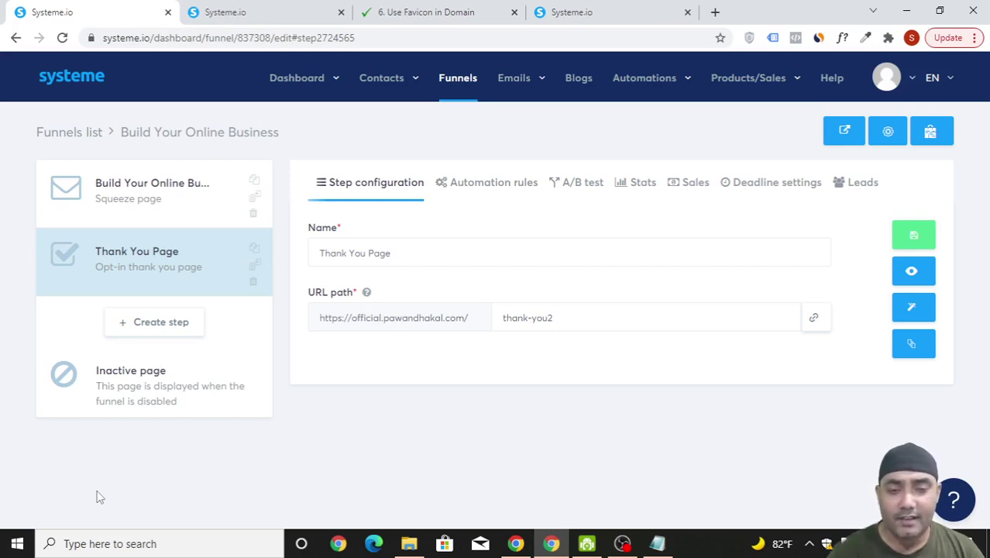
# Step: Switch from the course page tab to the Policy Pages funnel's Privacy Policy step
pyautogui.click(223, 9)
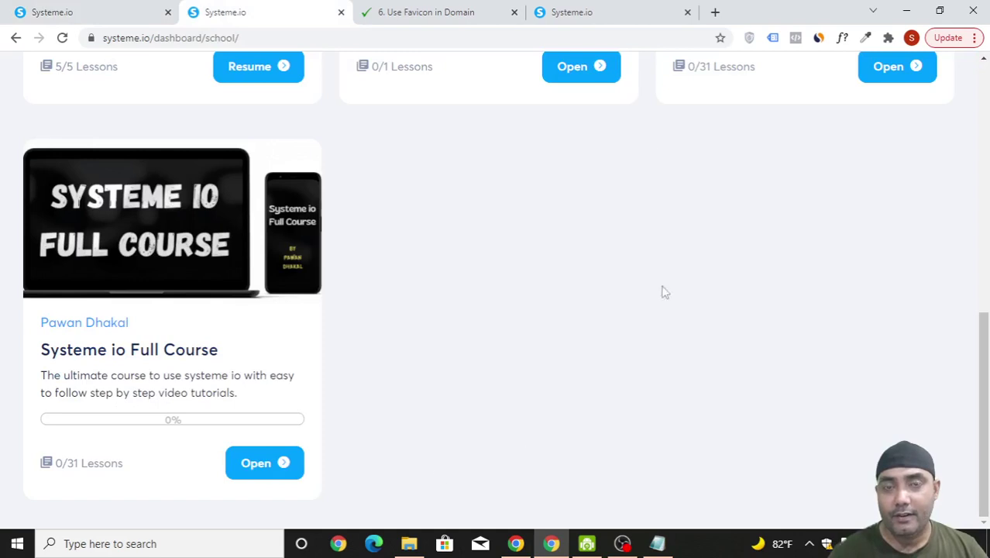
pyautogui.click(570, 9)
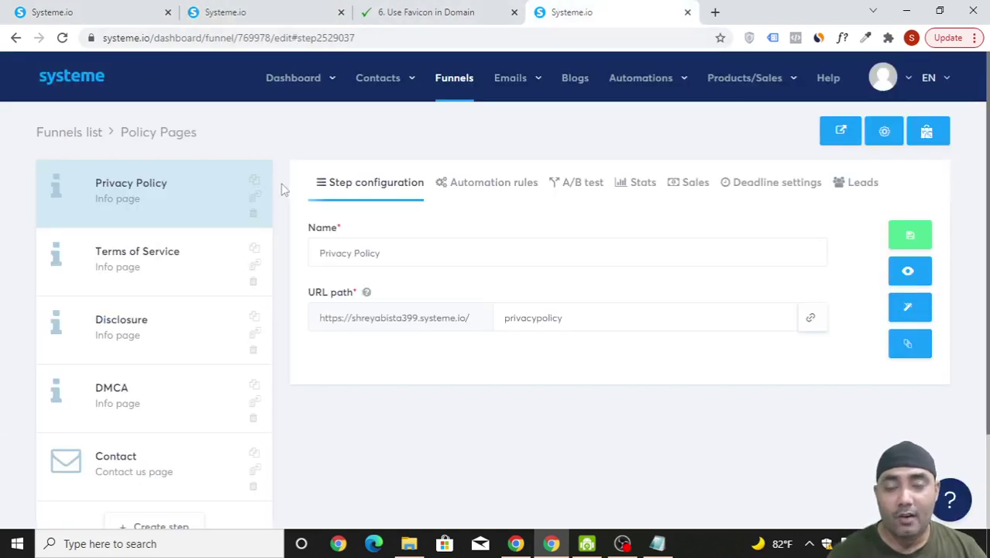